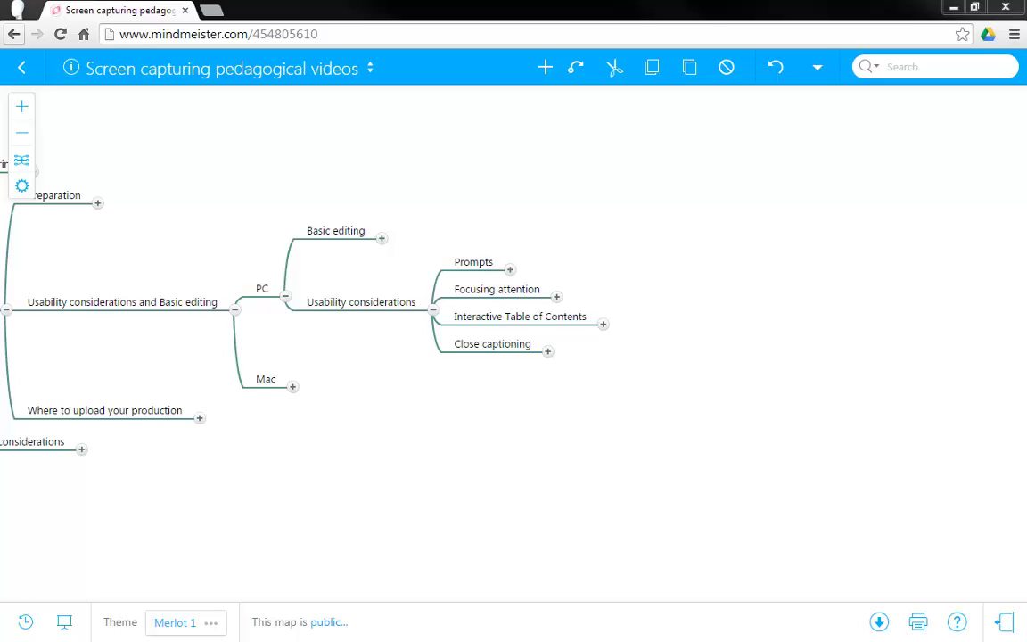
- Bring the Camtasia Studio project window in front of the MindMeister map with Alt+Tab
{"action": "key", "text": "alt+Tab"}
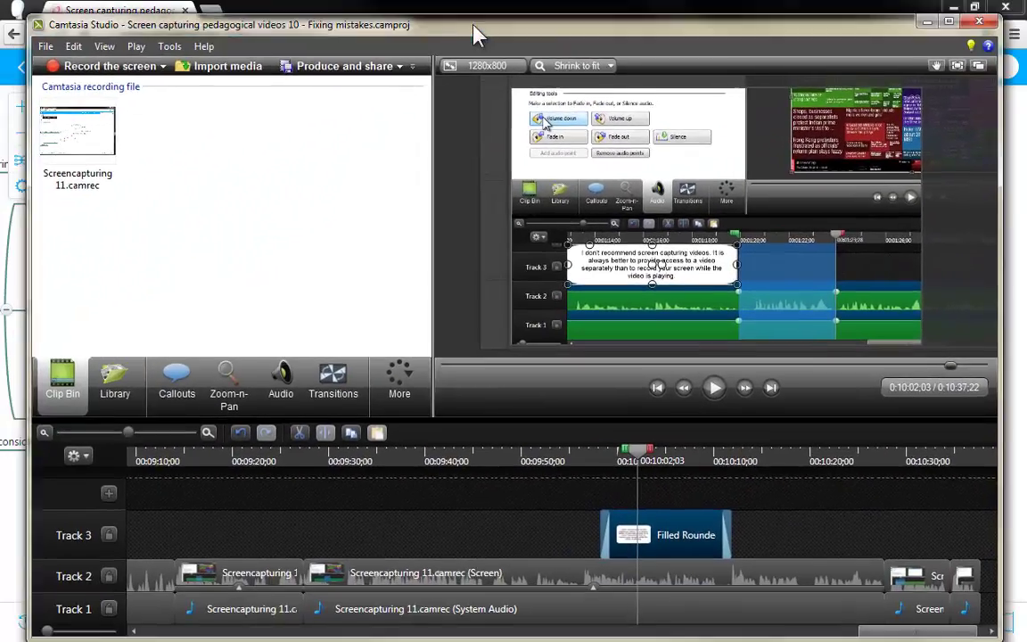
- Nudge the Camtasia window up and maximize it to fill the screen
{"action": "left_click_drag", "start_coordinate": [475, 35], "coordinate": [475, 24]}
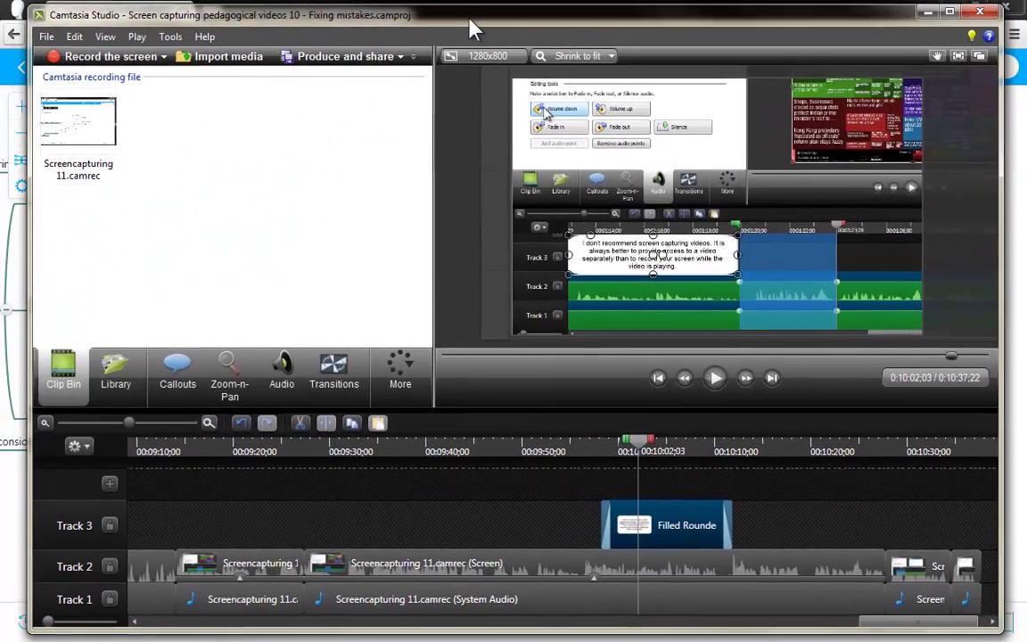
{"action": "left_click", "coordinate": [951, 11]}
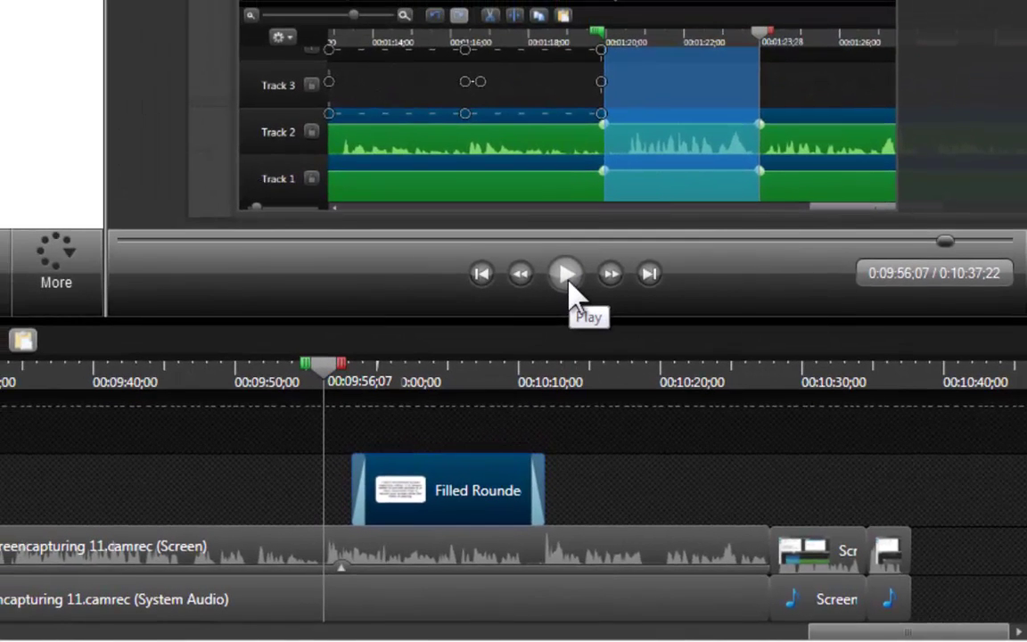
- Play the project and pause at 0:10:10;26 once the white callout's text appears
{"action": "left_click", "coordinate": [524, 255]}
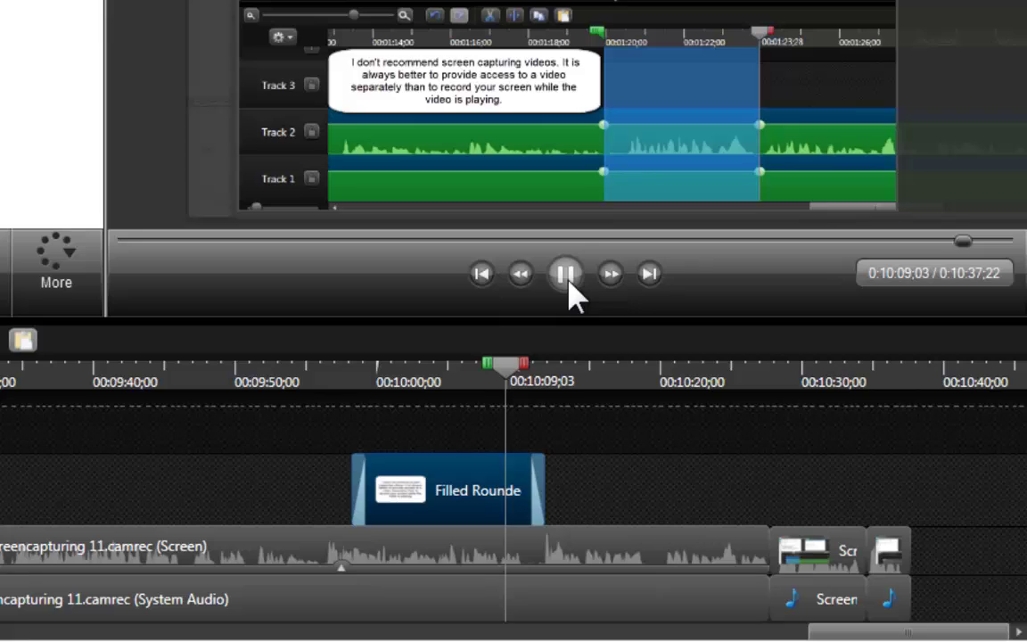
{"action": "left_click", "coordinate": [568, 276]}
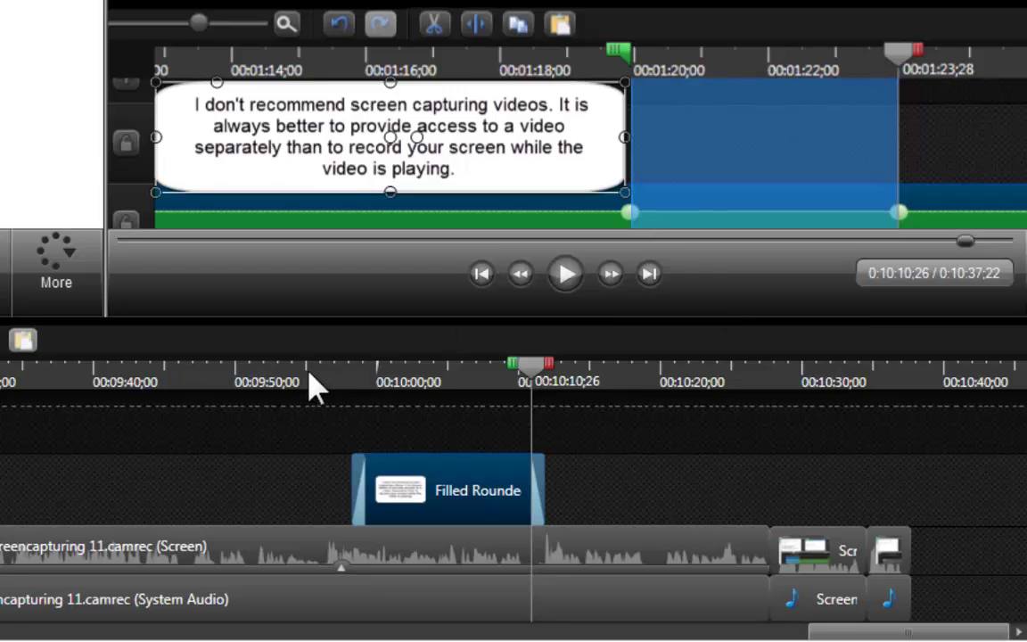
- Scrub back and forth over the Track 3 callout's start, leaving the playhead at 0:10:00;29
{"action": "left_click", "coordinate": [328, 382]}
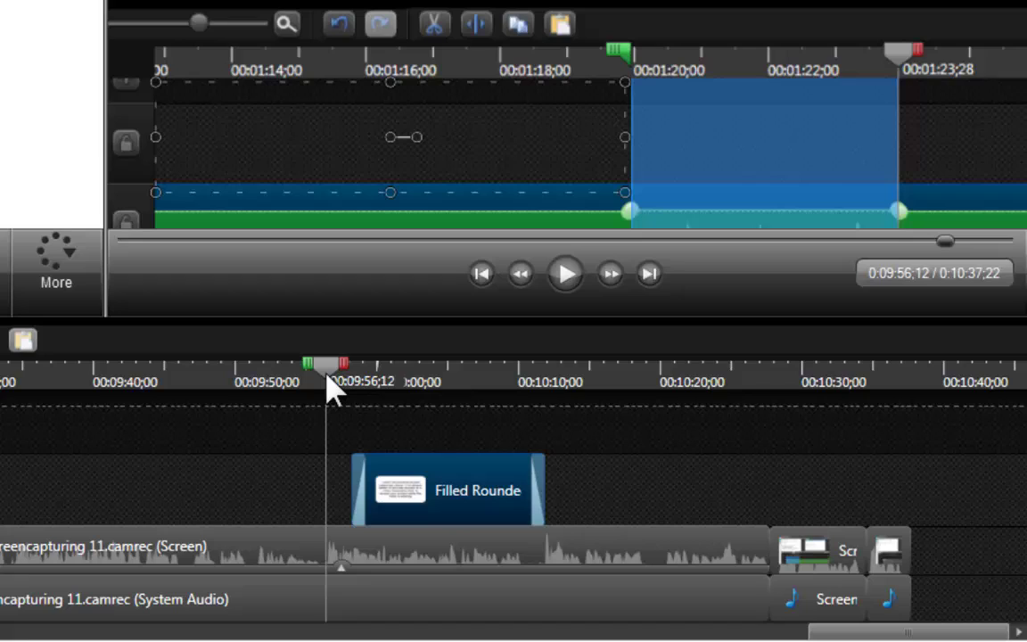
{"action": "left_click_drag", "start_coordinate": [327, 375], "coordinate": [323, 375]}
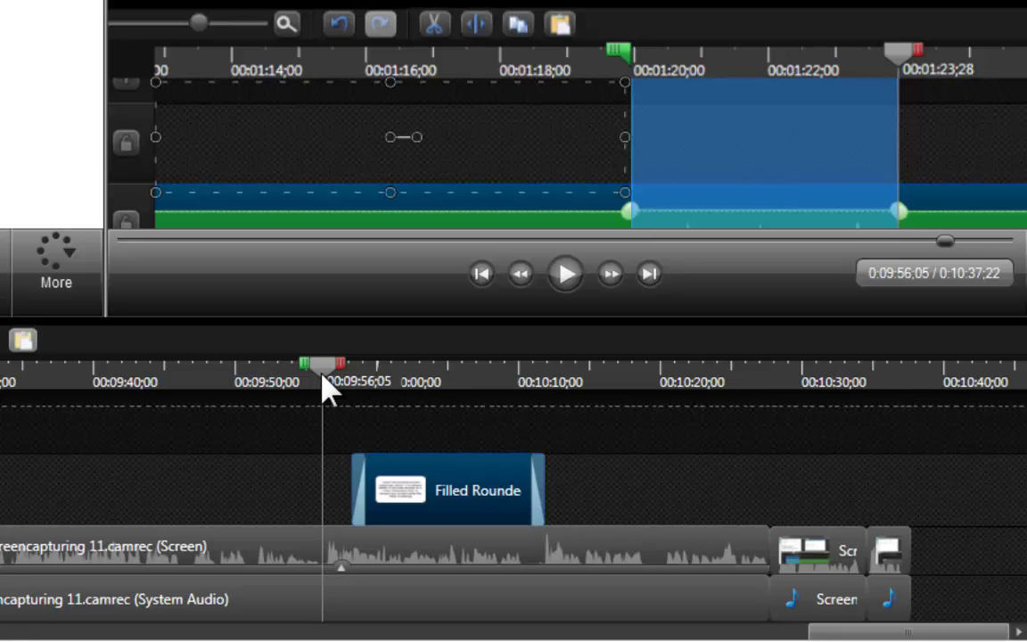
{"action": "left_click_drag", "start_coordinate": [327, 390], "coordinate": [368, 392]}
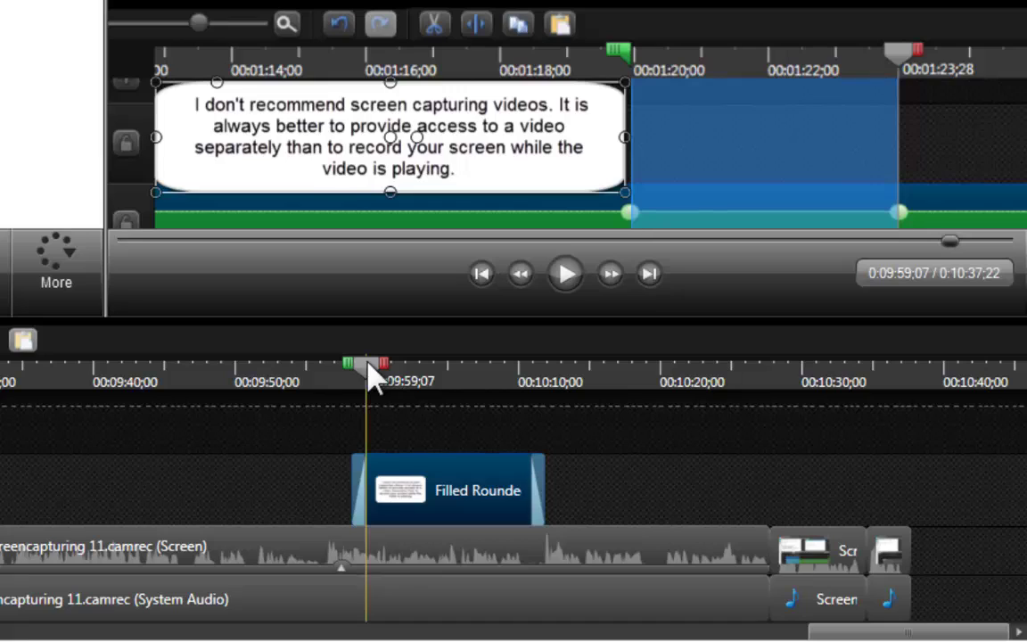
{"action": "left_click_drag", "start_coordinate": [369, 362], "coordinate": [402, 366]}
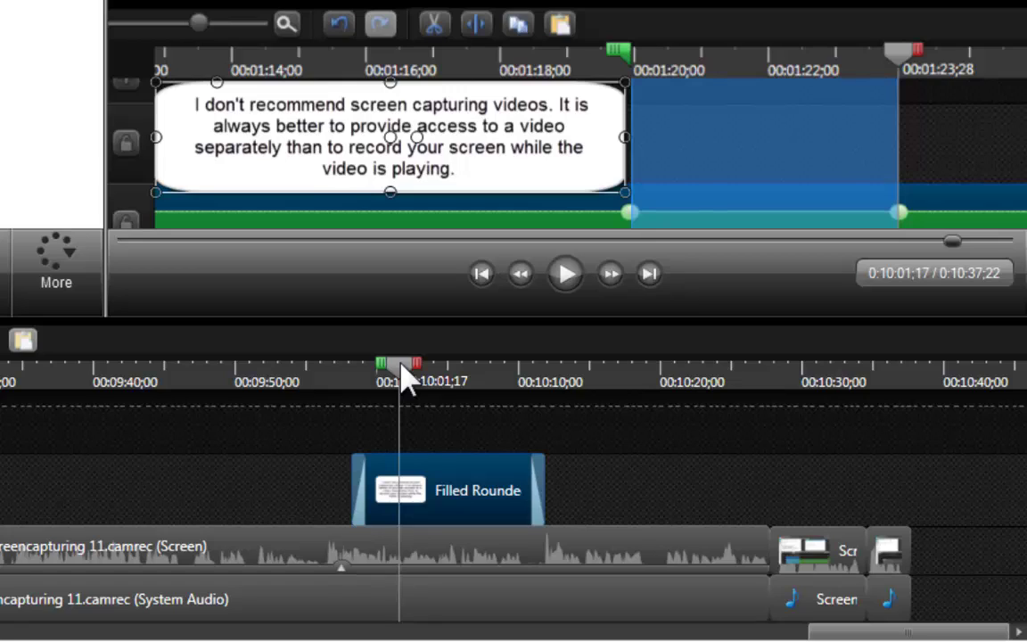
{"action": "left_click", "coordinate": [317, 367]}
{"action": "left_click_drag", "start_coordinate": [320, 374], "coordinate": [424, 371]}
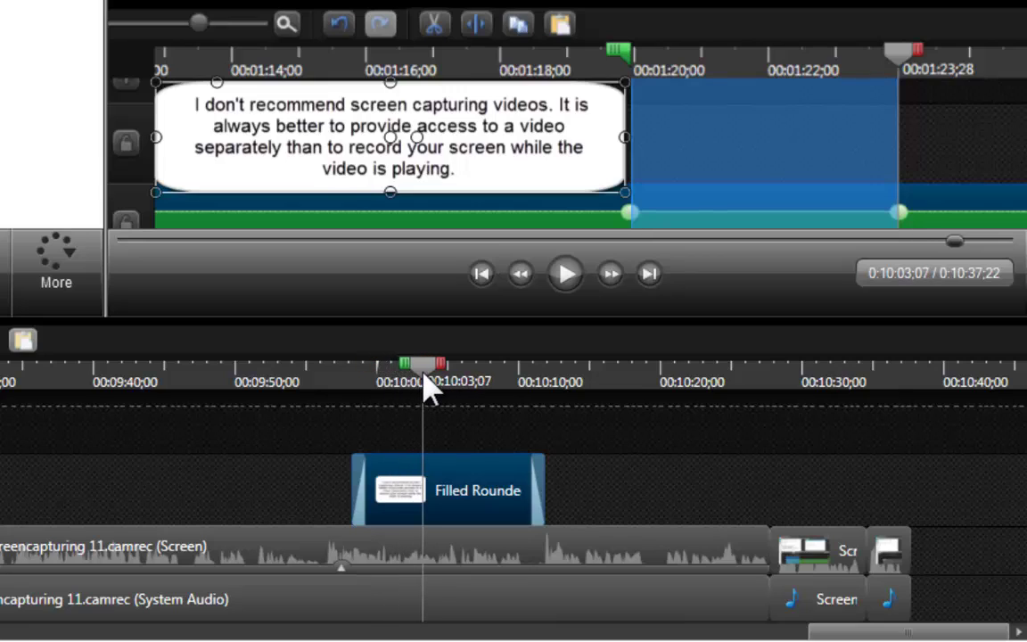
{"action": "left_click", "coordinate": [320, 375]}
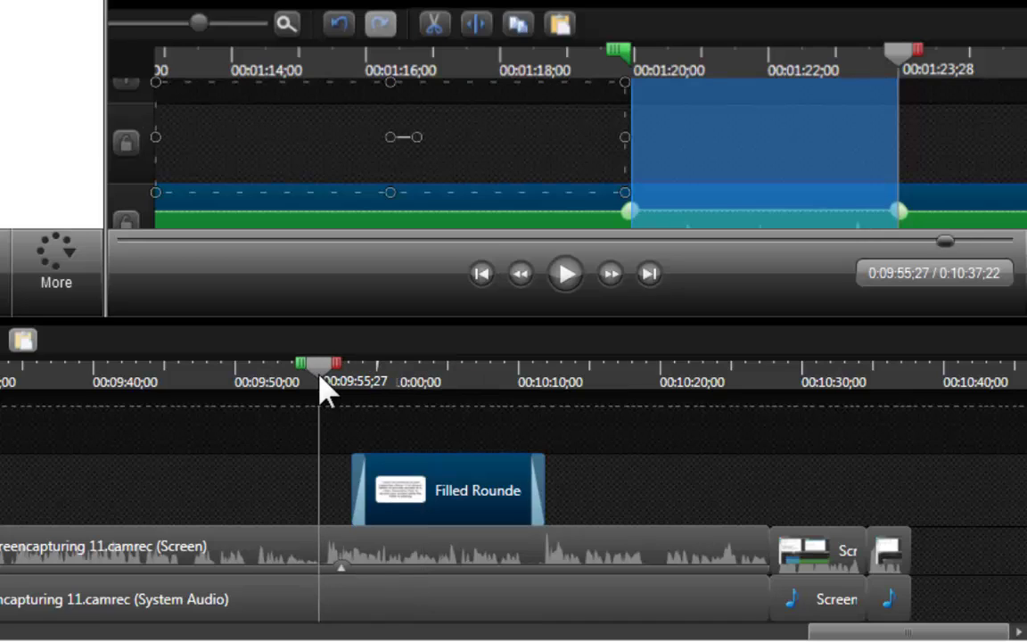
{"action": "left_click_drag", "start_coordinate": [321, 377], "coordinate": [442, 381]}
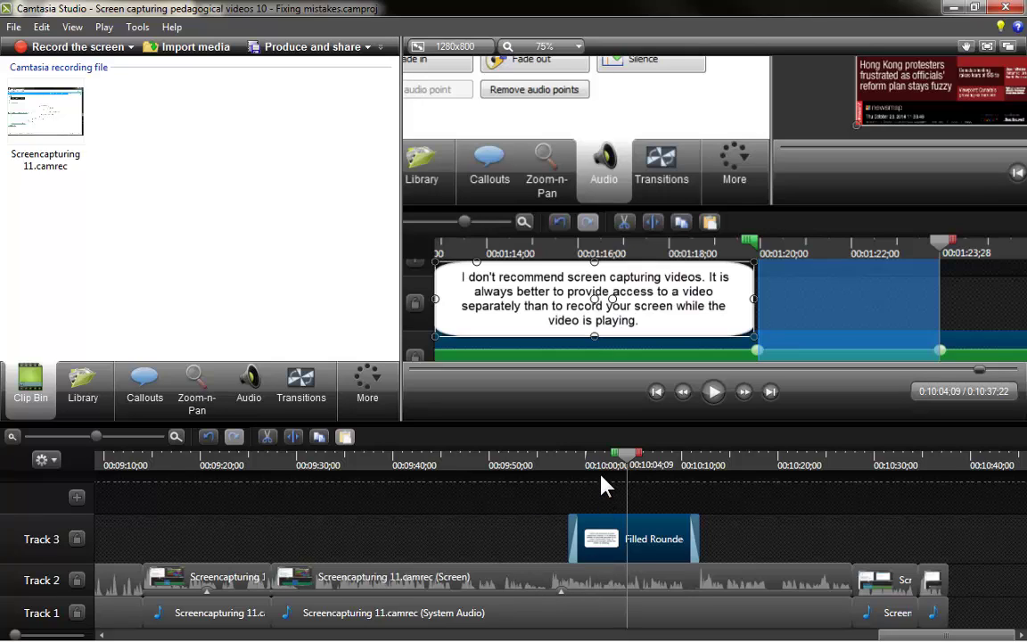
{"action": "mouse_move", "coordinate": [589, 464]}
{"action": "left_mouse_down"}
{"action": "mouse_move", "coordinate": [676, 477]}
{"action": "mouse_move", "coordinate": [594, 474]}
{"action": "mouse_move", "coordinate": [598, 484]}
{"action": "left_mouse_up"}
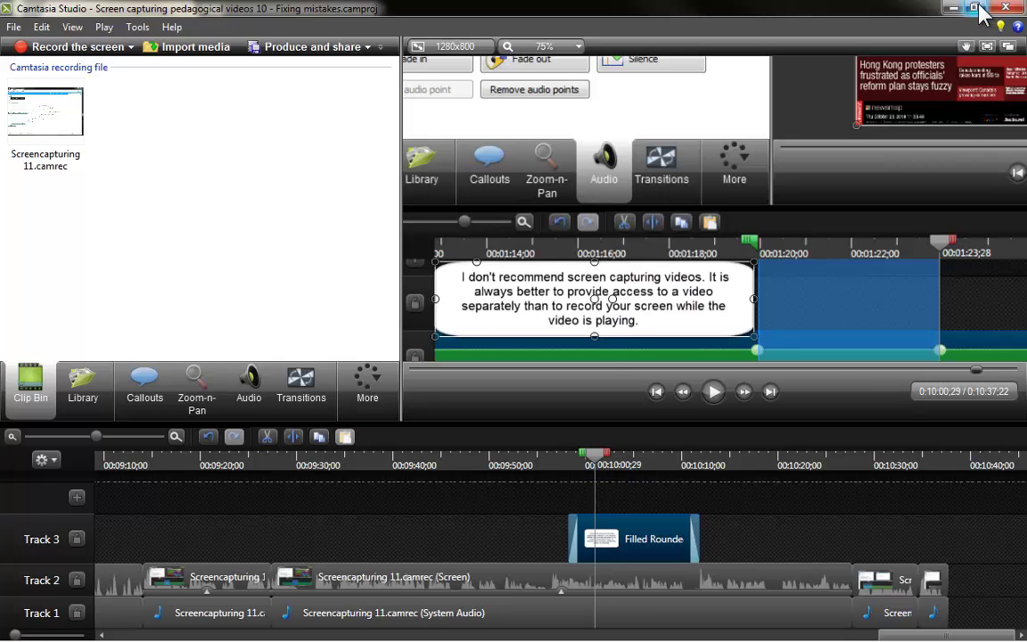
- Restore the Camtasia window to a smaller size and expand MindMeister's Prompts topic to show its subtopics
{"action": "double_click", "coordinate": [883, 13]}
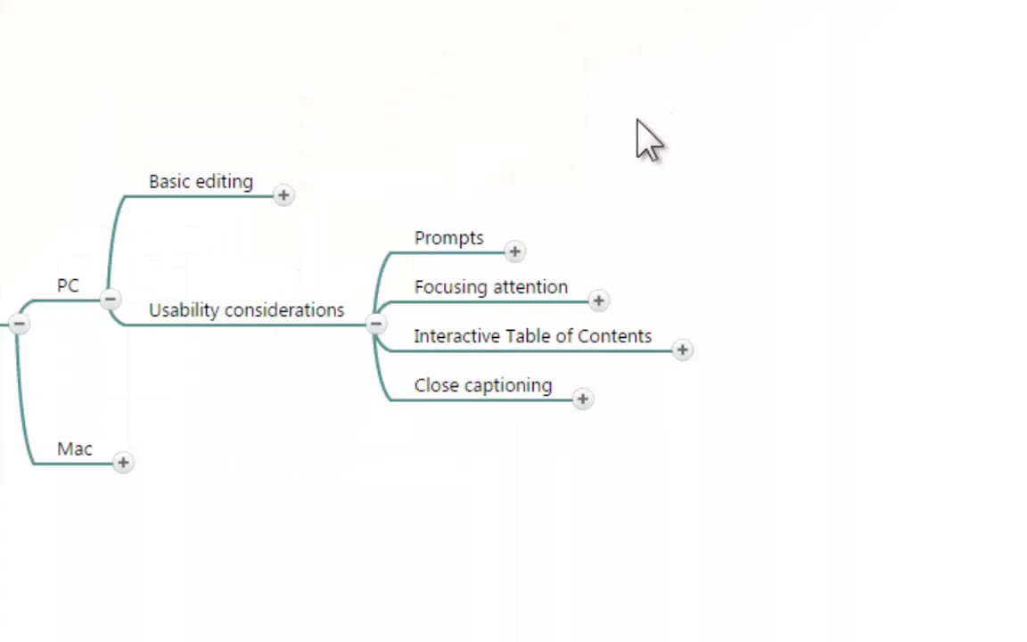
{"action": "left_click", "coordinate": [515, 252]}
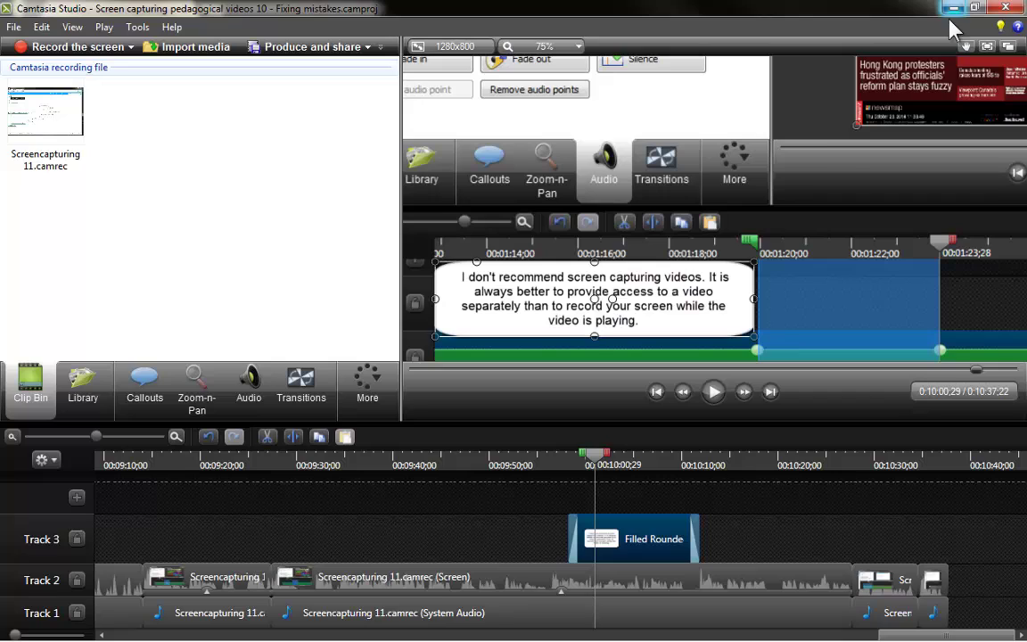
- Park the playhead at 0:09:30;07 on empty Track 3, briefly checking the More features list
{"action": "left_click", "coordinate": [301, 465]}
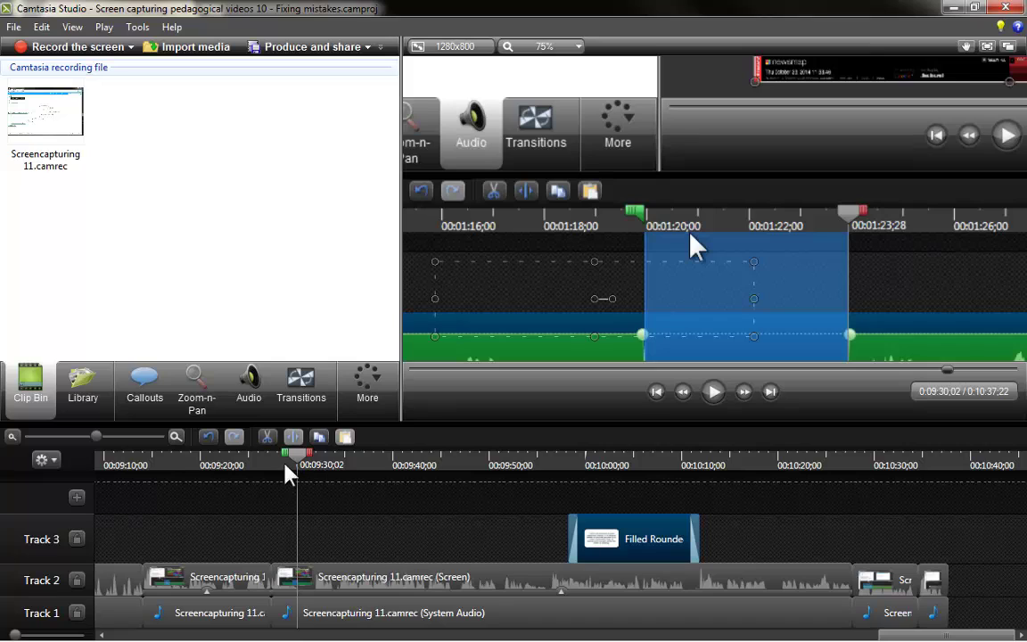
{"action": "left_click", "coordinate": [321, 465]}
{"action": "left_click_drag", "start_coordinate": [335, 468], "coordinate": [395, 468]}
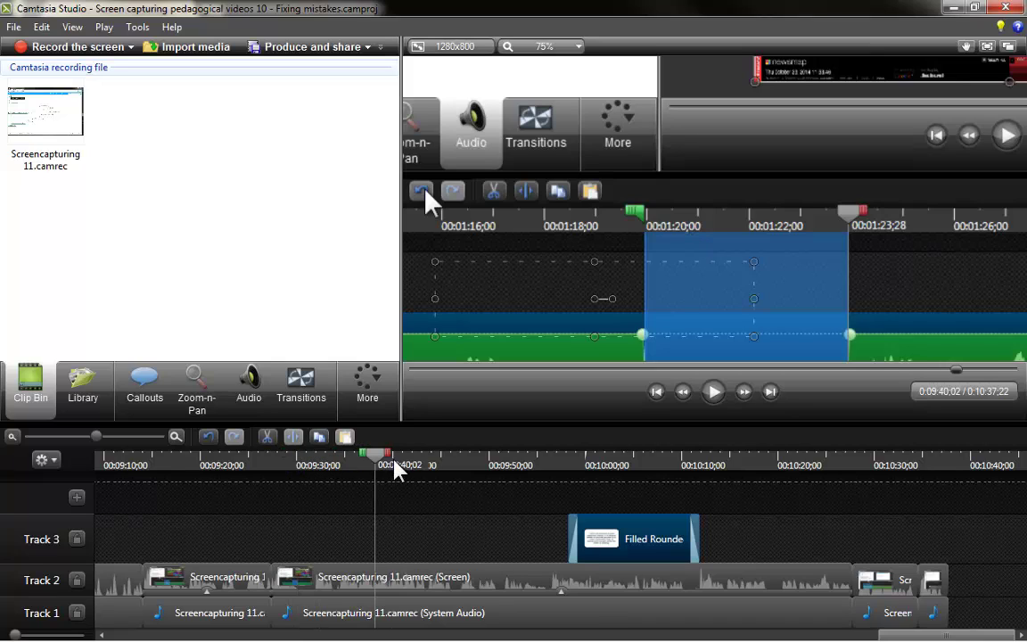
{"action": "left_click", "coordinate": [302, 467]}
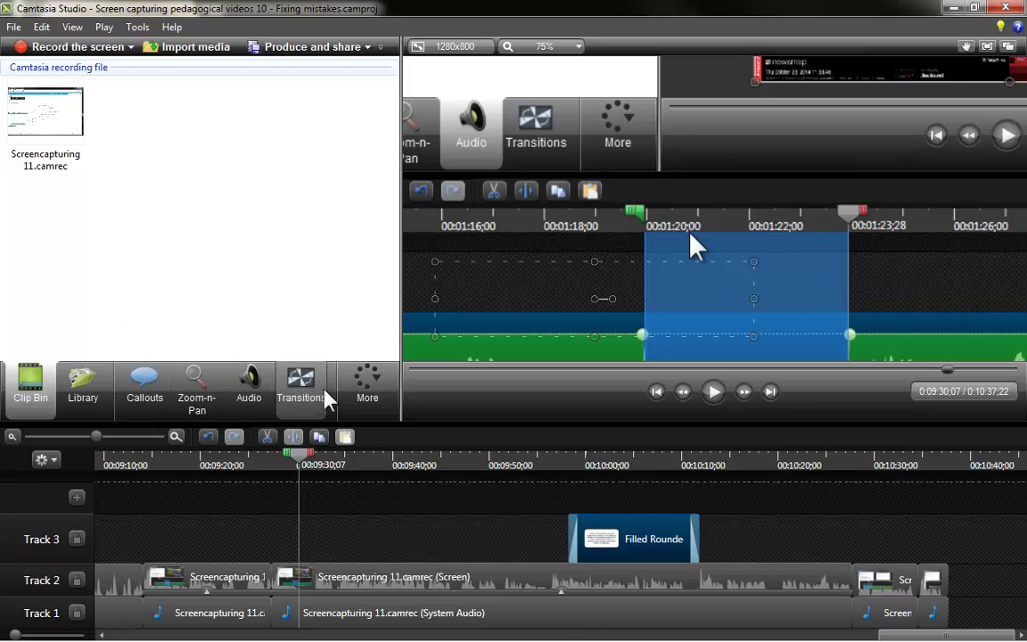
{"action": "left_click", "coordinate": [373, 392]}
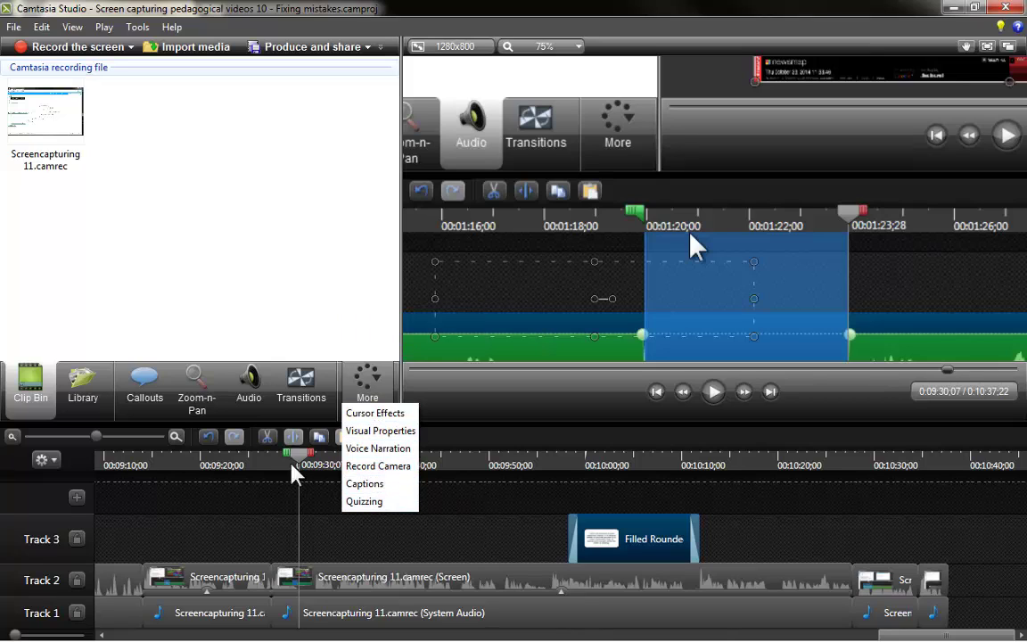
{"action": "left_click", "coordinate": [206, 178]}
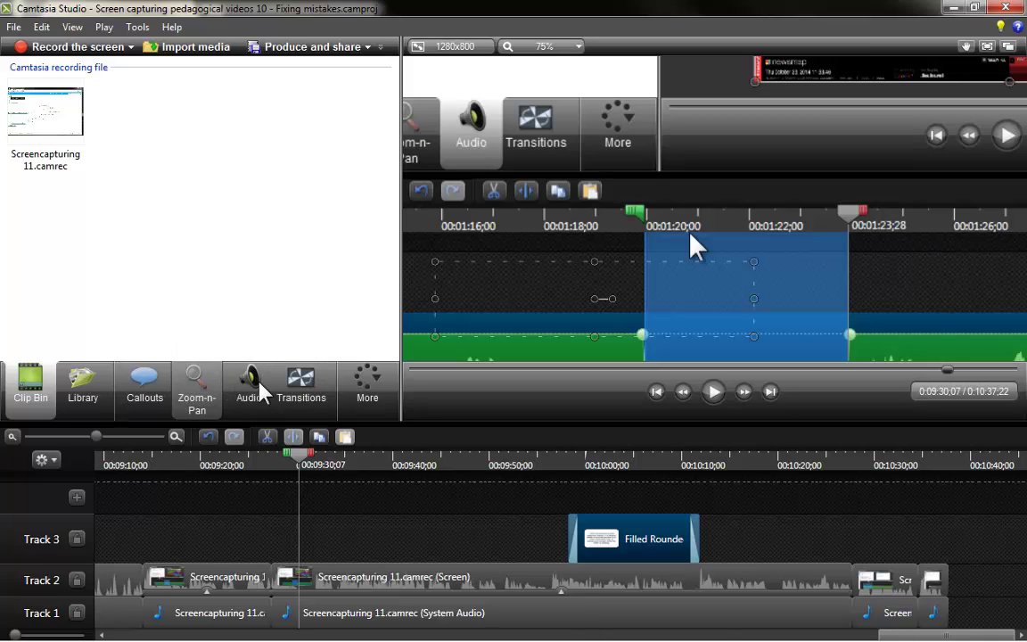
- Add an arrow callout at the 0:09:30;07 playhead from the Callouts panel
{"action": "left_click", "coordinate": [146, 391]}
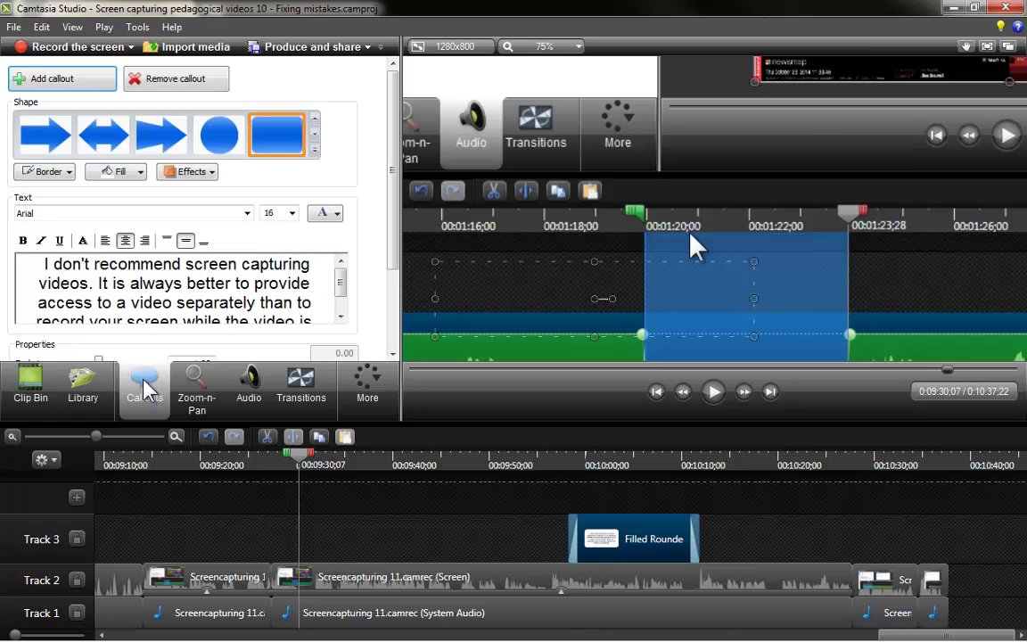
{"action": "left_click_drag", "start_coordinate": [394, 199], "coordinate": [400, 140]}
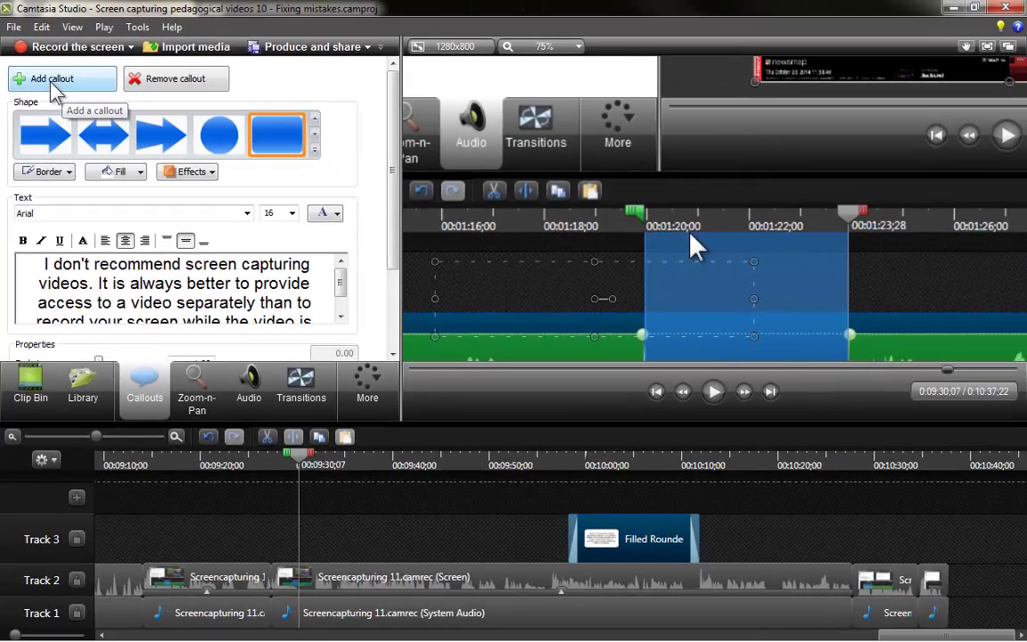
{"action": "left_click", "coordinate": [66, 103]}
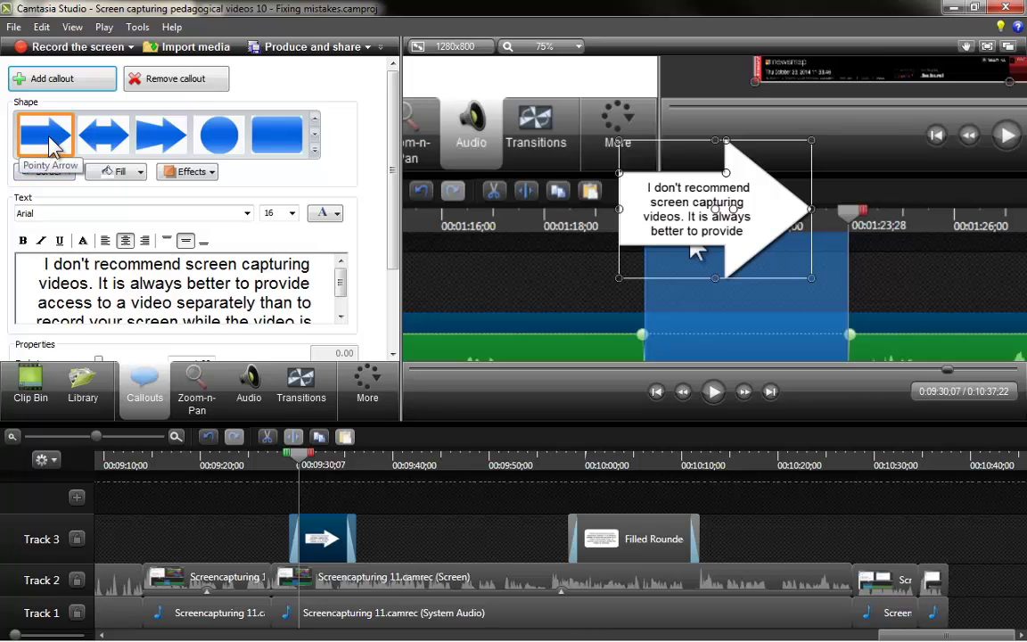
- Browse the callout shapes back to the blue ones and delete the arrow callout from Track 3
{"action": "left_click", "coordinate": [314, 135]}
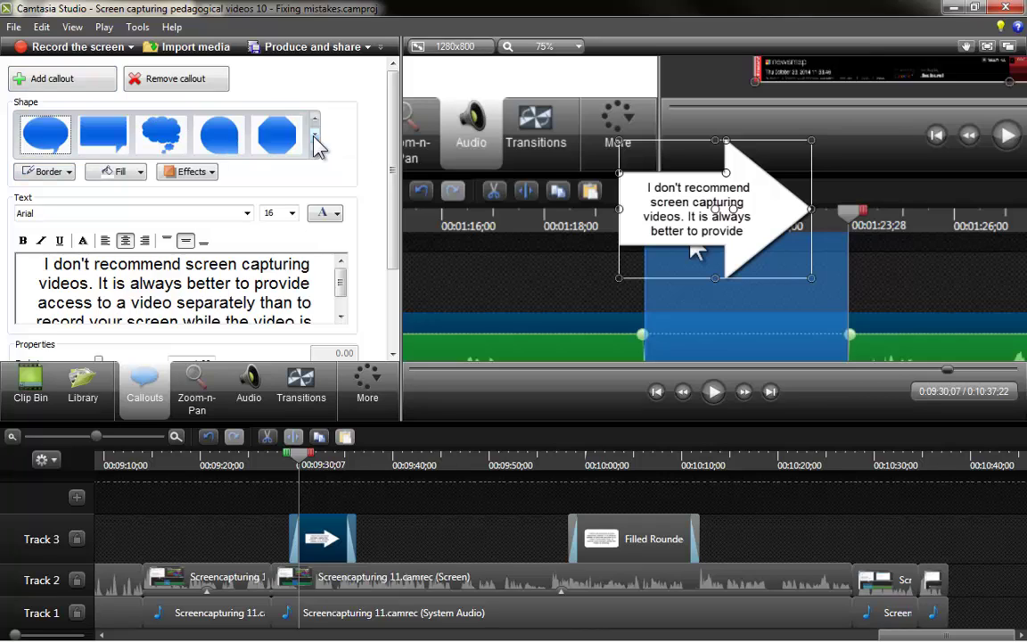
{"action": "left_click", "coordinate": [314, 135]}
{"action": "left_click", "coordinate": [314, 135]}
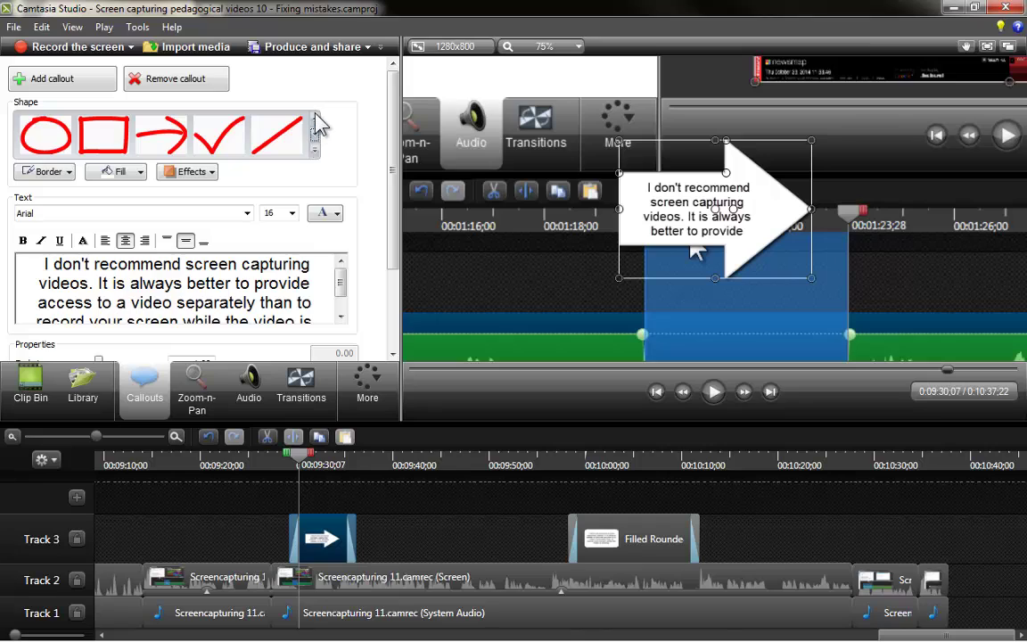
{"action": "left_click", "coordinate": [314, 118]}
{"action": "left_click", "coordinate": [314, 118]}
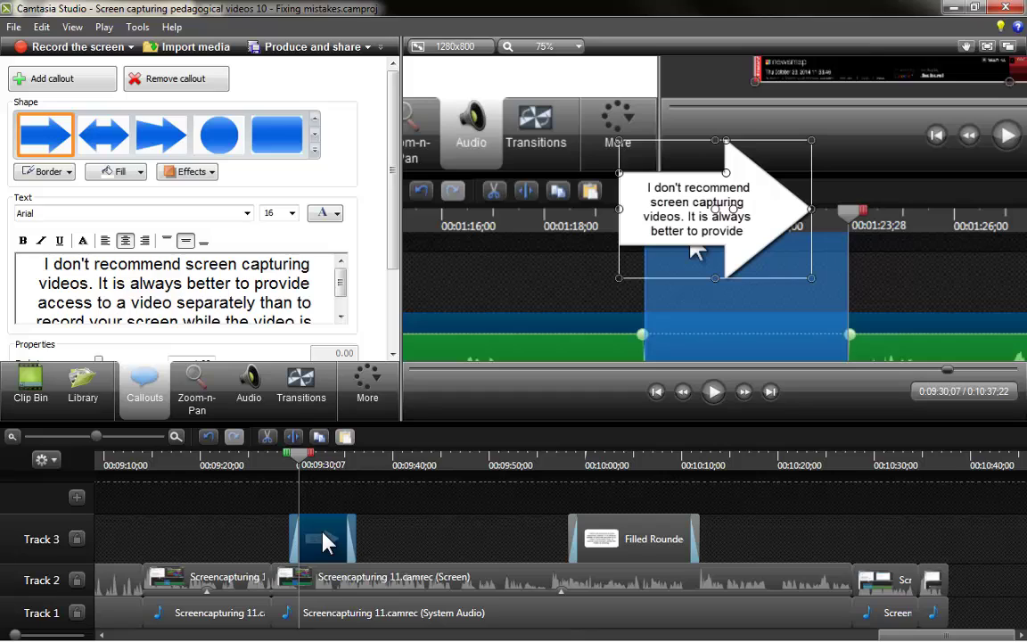
{"action": "key", "text": "Delete"}
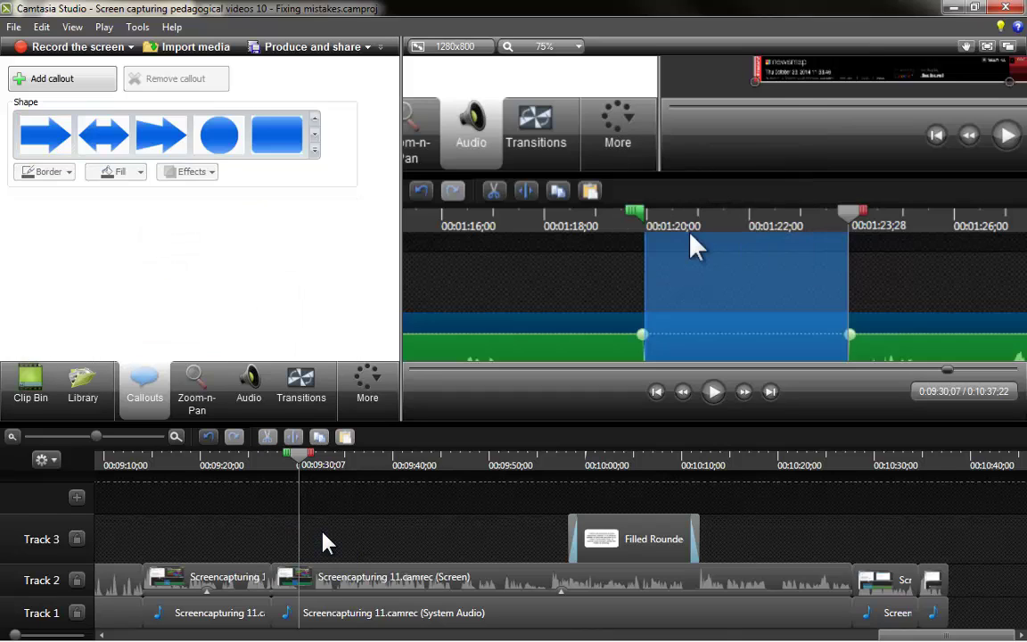
- Add a rounded-rectangle callout with the 'I don't recommend screen capturing videos…' text and widen it both sides
{"action": "left_click", "coordinate": [278, 135]}
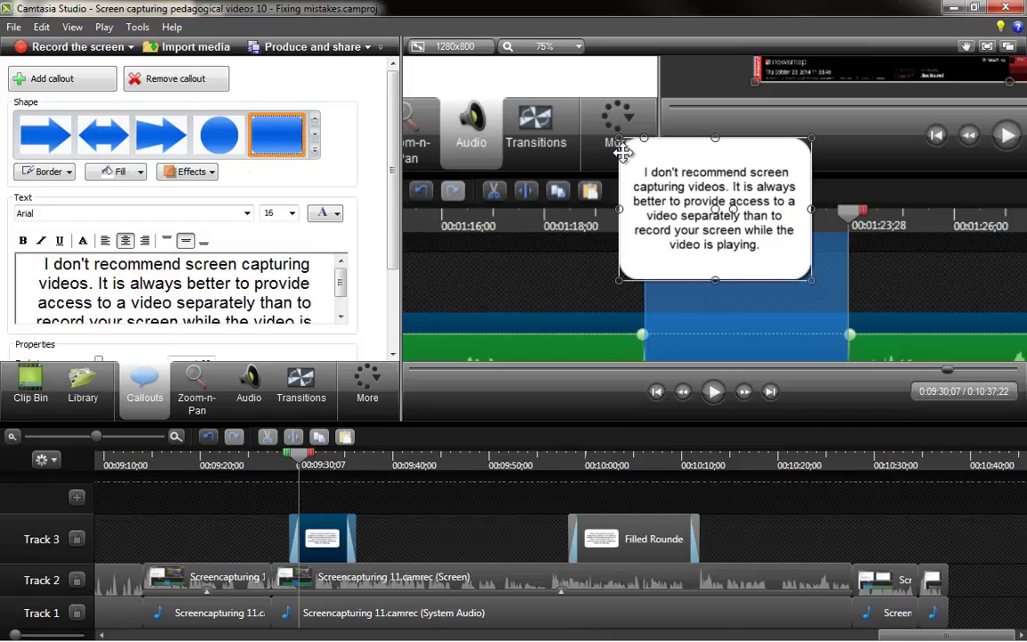
{"action": "left_click_drag", "start_coordinate": [620, 208], "coordinate": [484, 212]}
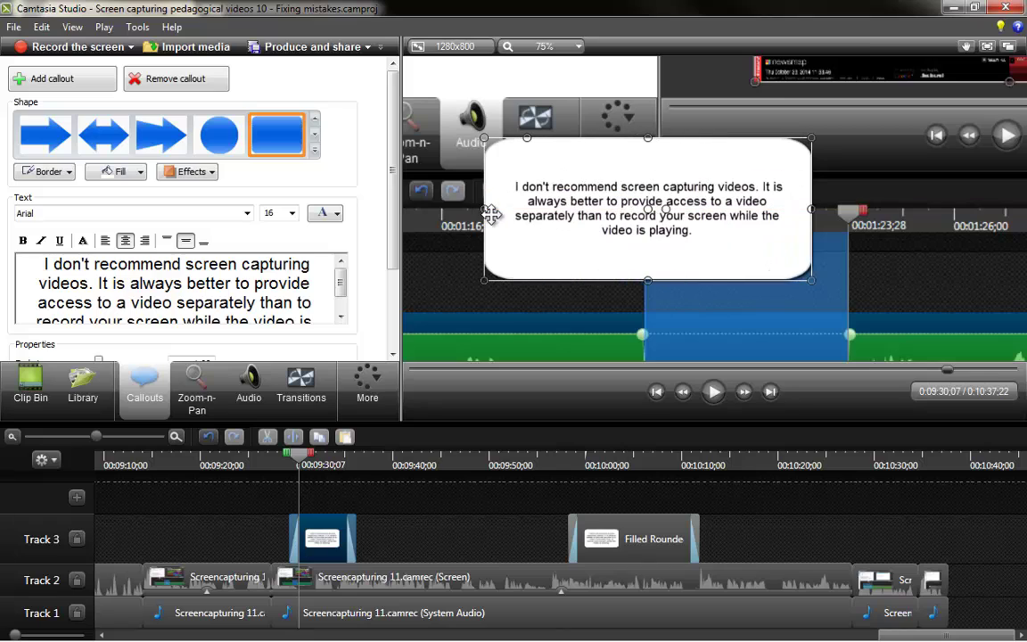
{"action": "left_click_drag", "start_coordinate": [807, 208], "coordinate": [913, 209]}
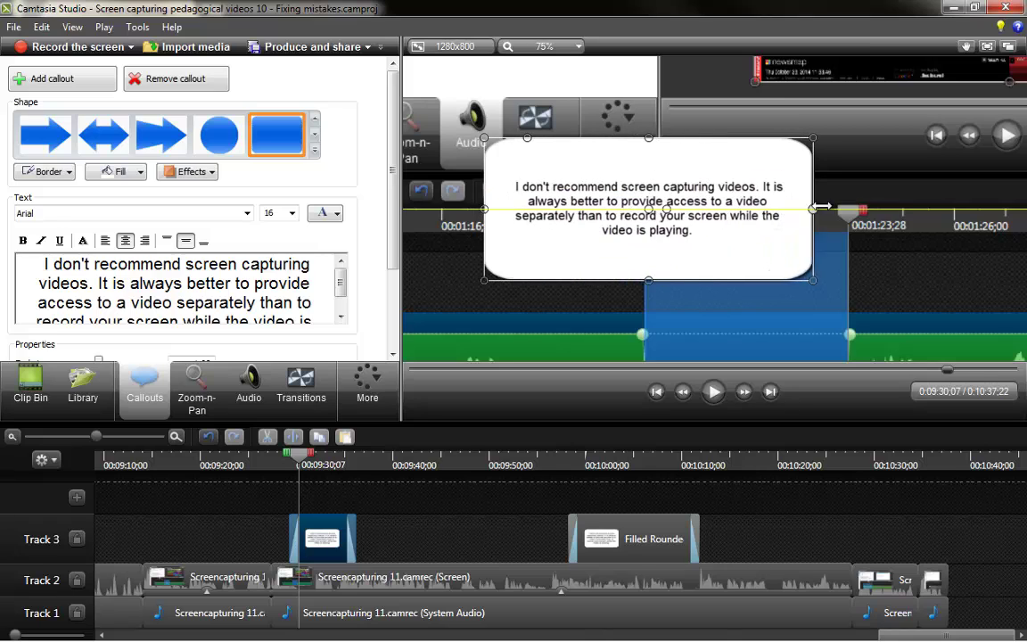
- Try a red fill then revert to white, and lower the callout's top edge to shorten it
{"action": "left_click", "coordinate": [122, 181]}
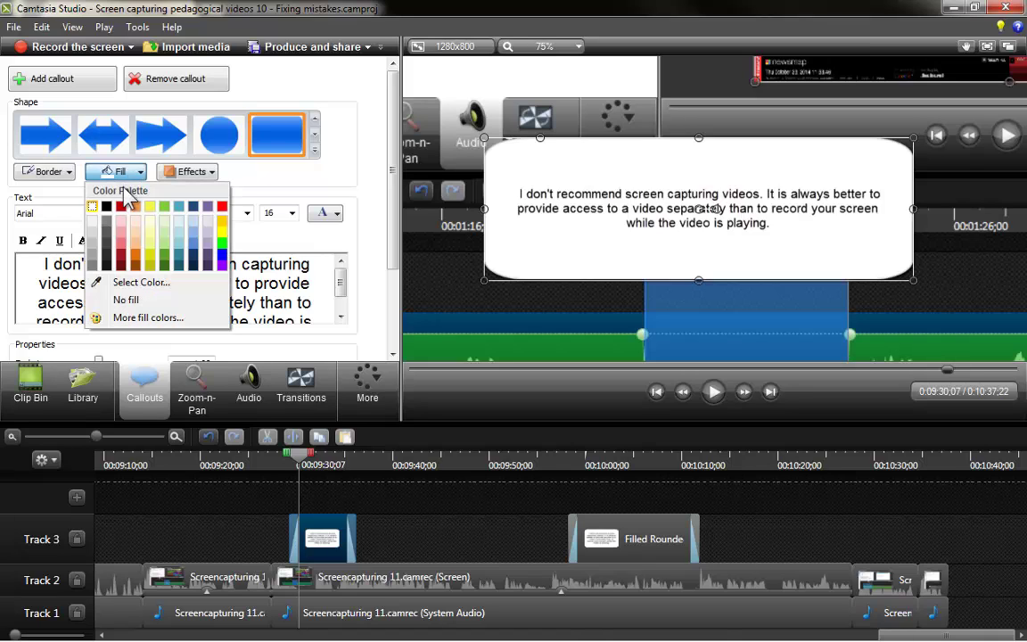
{"action": "left_click", "coordinate": [123, 214]}
{"action": "left_click", "coordinate": [117, 172]}
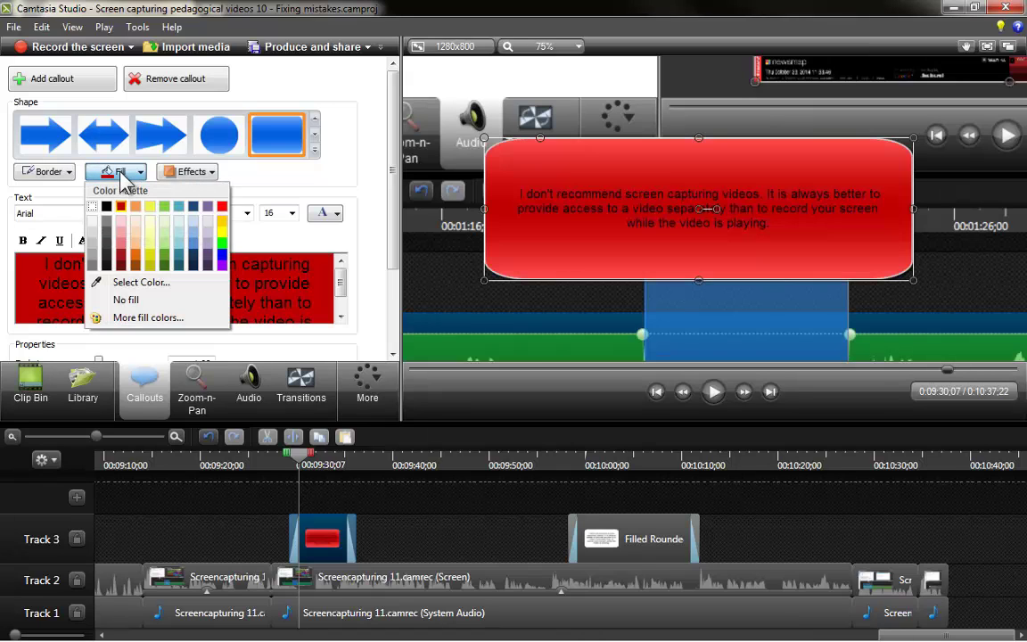
{"action": "left_click", "coordinate": [92, 207]}
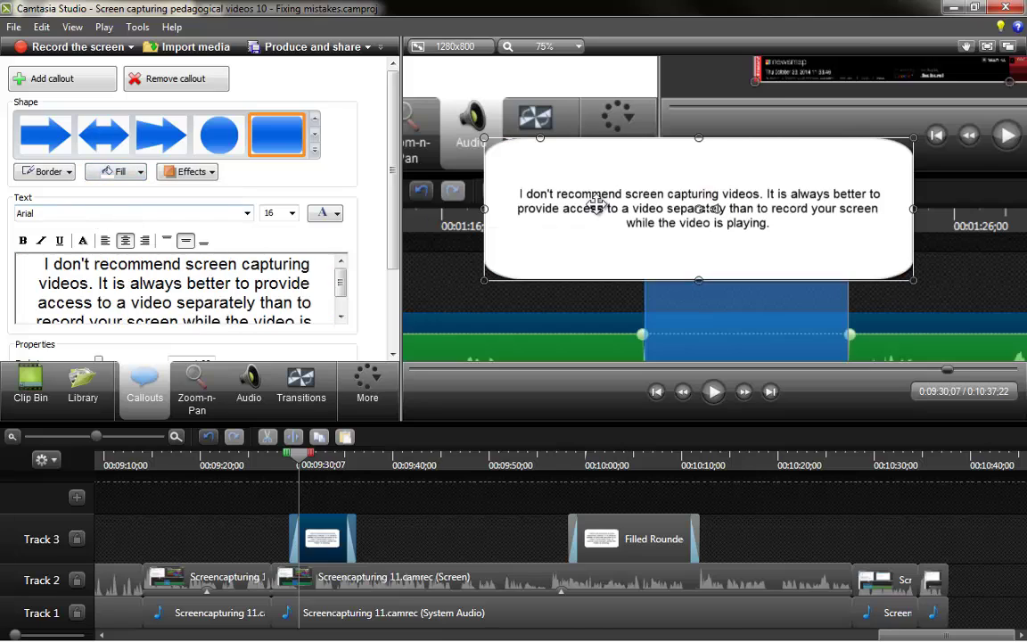
{"action": "left_click_drag", "start_coordinate": [699, 143], "coordinate": [700, 200]}
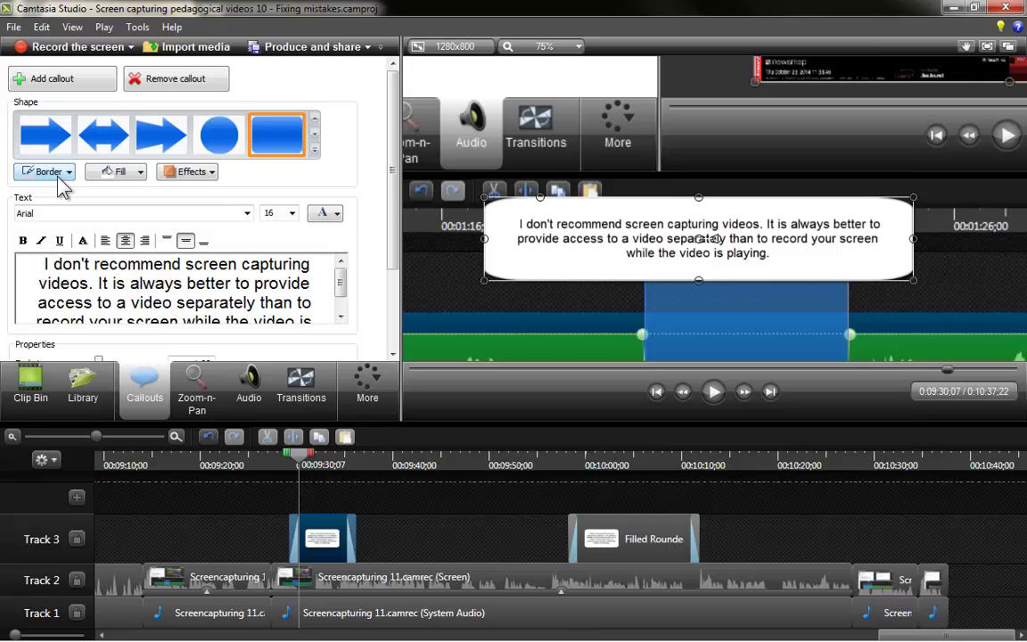
{"action": "left_click", "coordinate": [206, 173]}
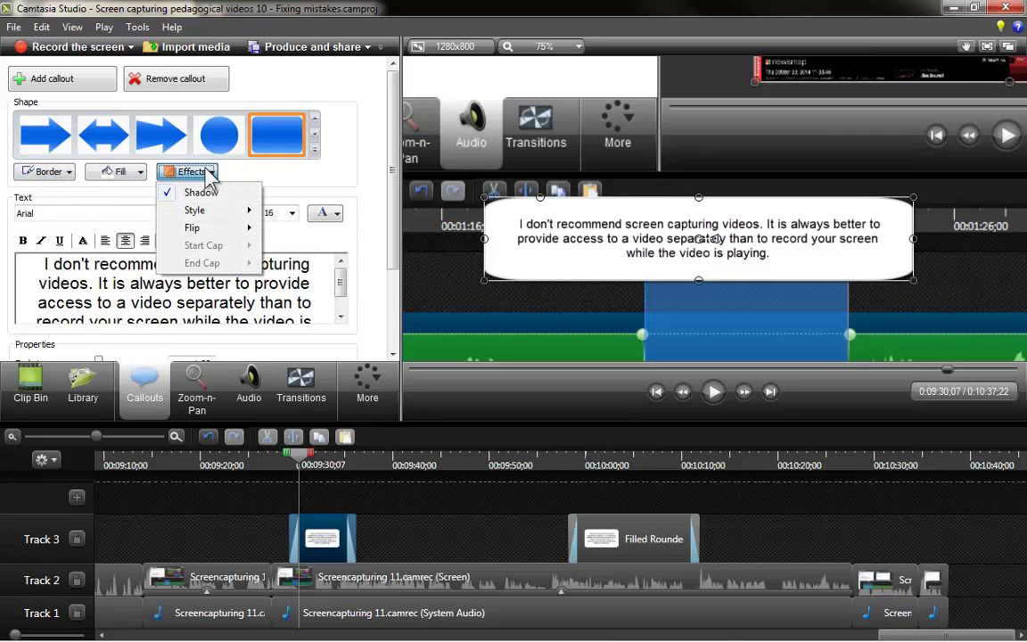
{"action": "left_click", "coordinate": [257, 181]}
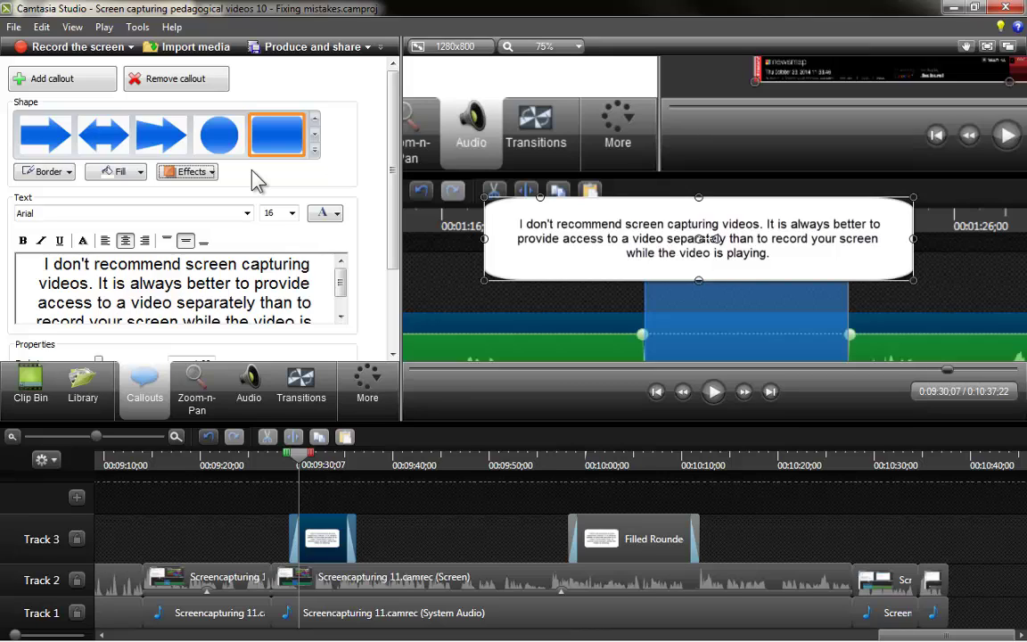
- Clear the callout's text and type the placeholder 'Start again...'
{"action": "left_click", "coordinate": [195, 284]}
{"action": "key", "text": "ctrl+a"}
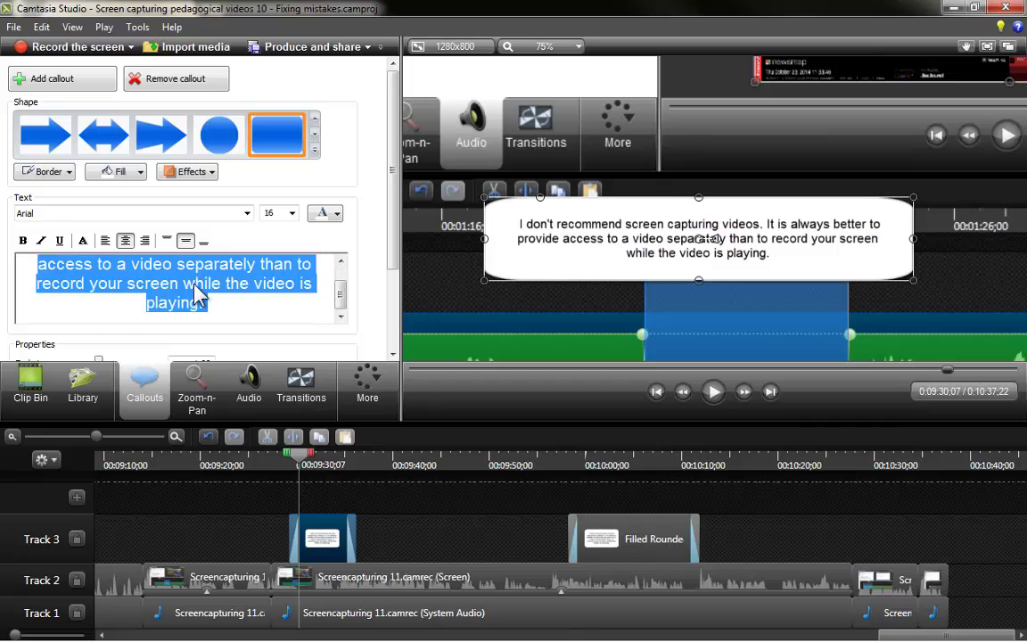
{"action": "key", "text": "BackSpace"}
{"action": "type", "text": "Start"}
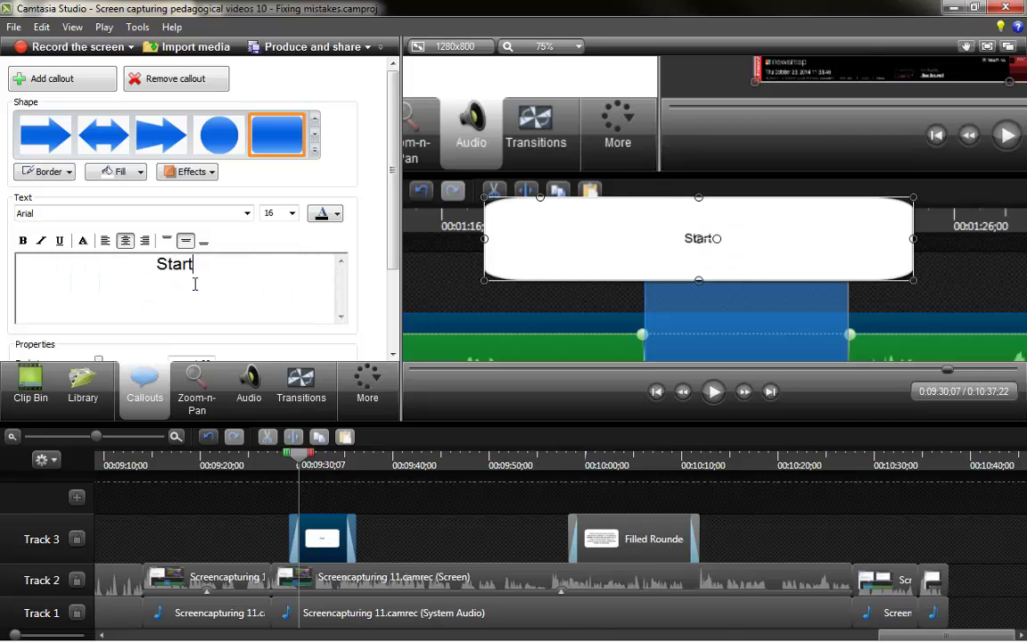
{"action": "type", "text": " again..."}
- Replace it with 'Please pause the video now.' plus the reflection prompt, then make the callout taller
{"action": "left_click_drag", "start_coordinate": [236, 268], "coordinate": [105, 271]}
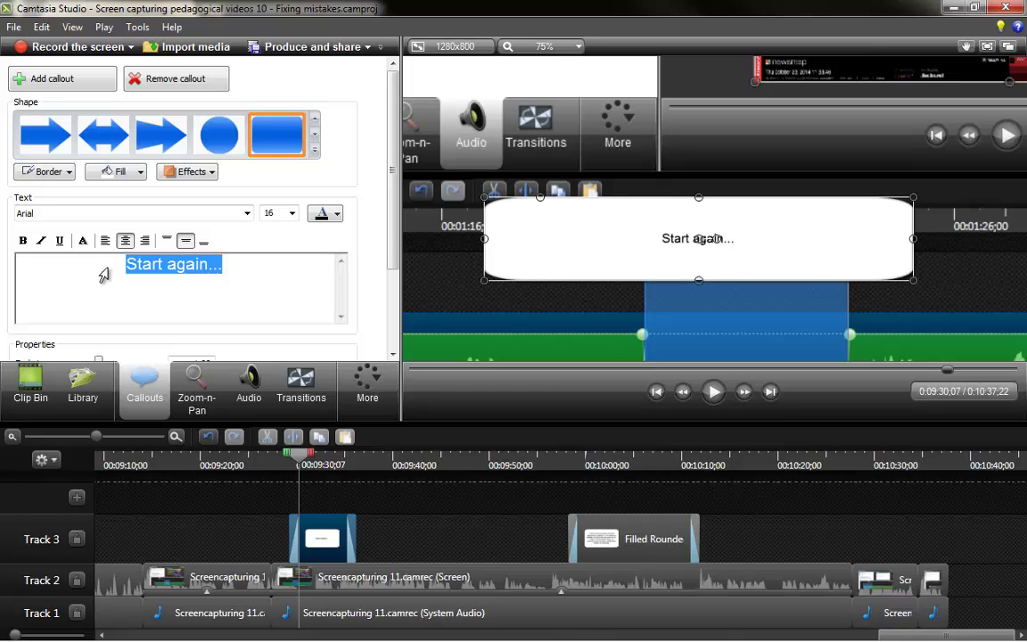
{"action": "type", "text": "Please pause the video now."}
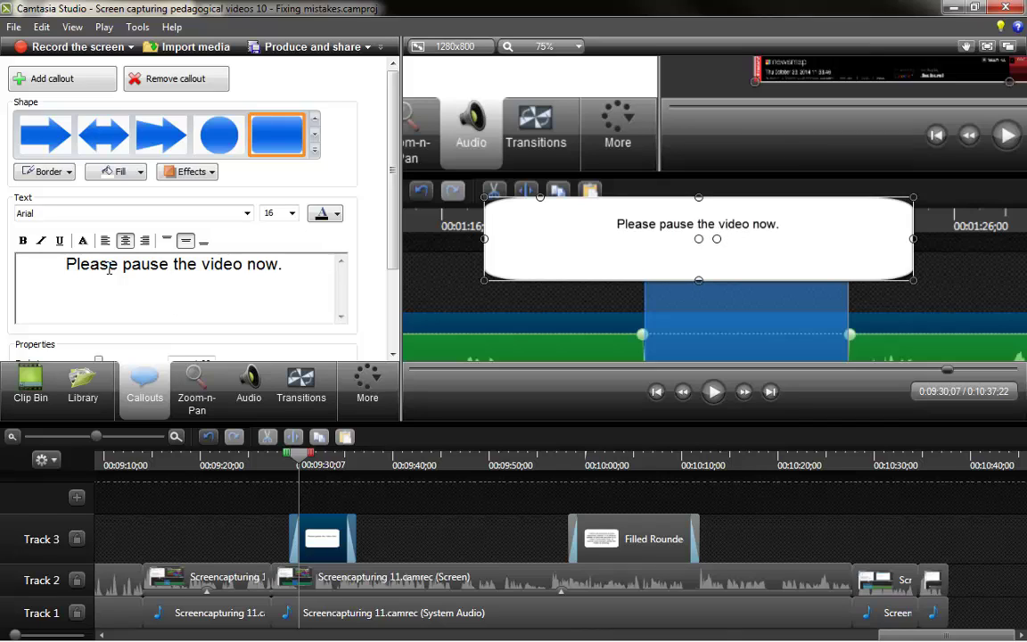
{"action": "type", "text": "Reflect on what could be the possible uses of a callout or \"prompt\". Please write a paragraph explaining one possible use of callouts for your recordings. When you are done, continue watching the video."}
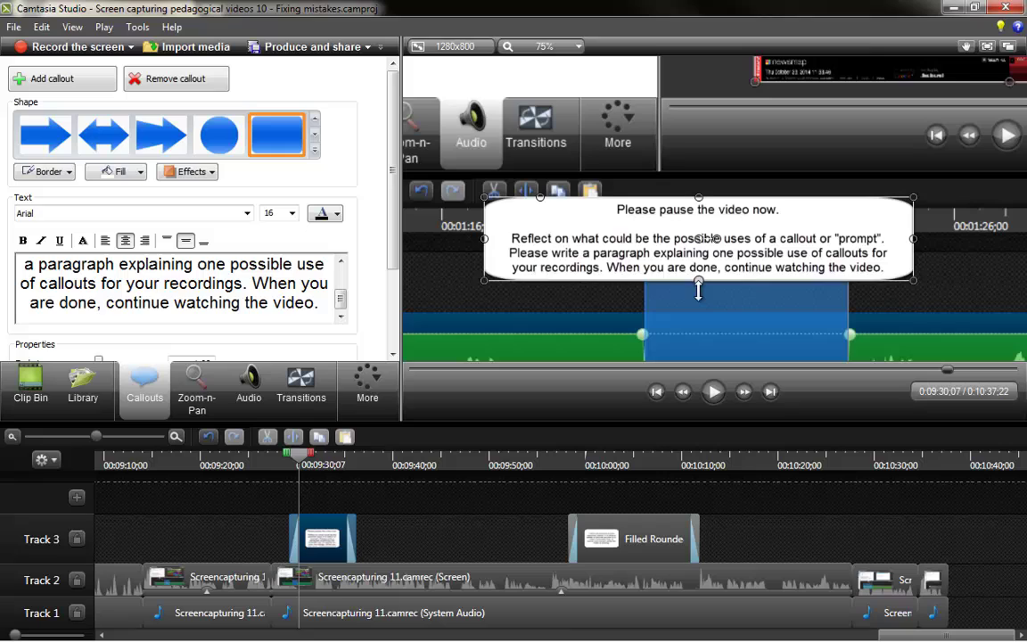
{"action": "left_click_drag", "start_coordinate": [698, 282], "coordinate": [699, 321]}
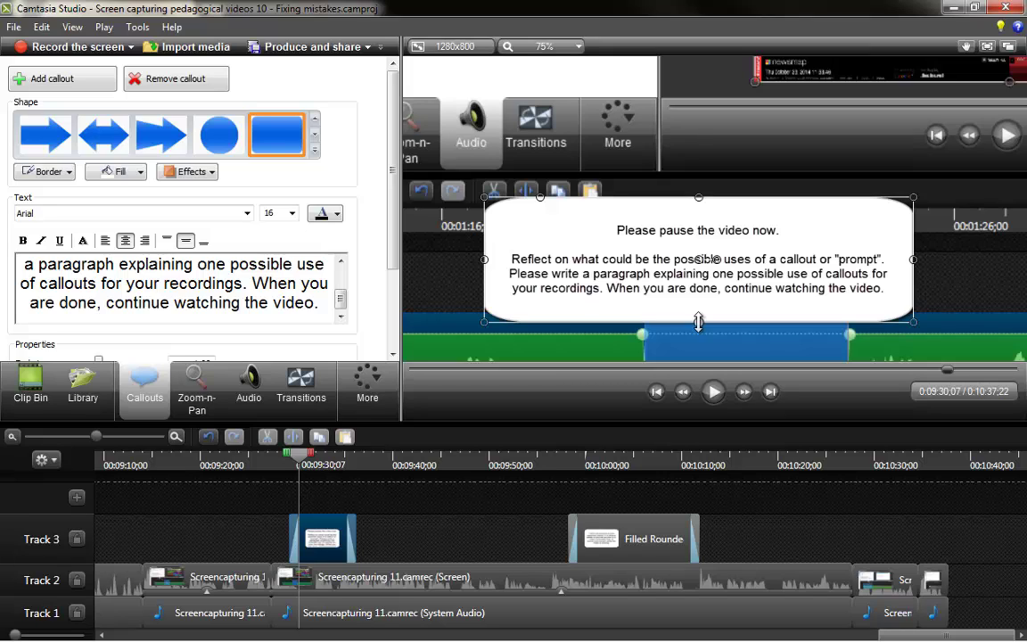
- Trim the Track 3 callout clip to 7 seconds and move the playhead to 0:09:31;09
{"action": "left_click", "coordinate": [698, 321]}
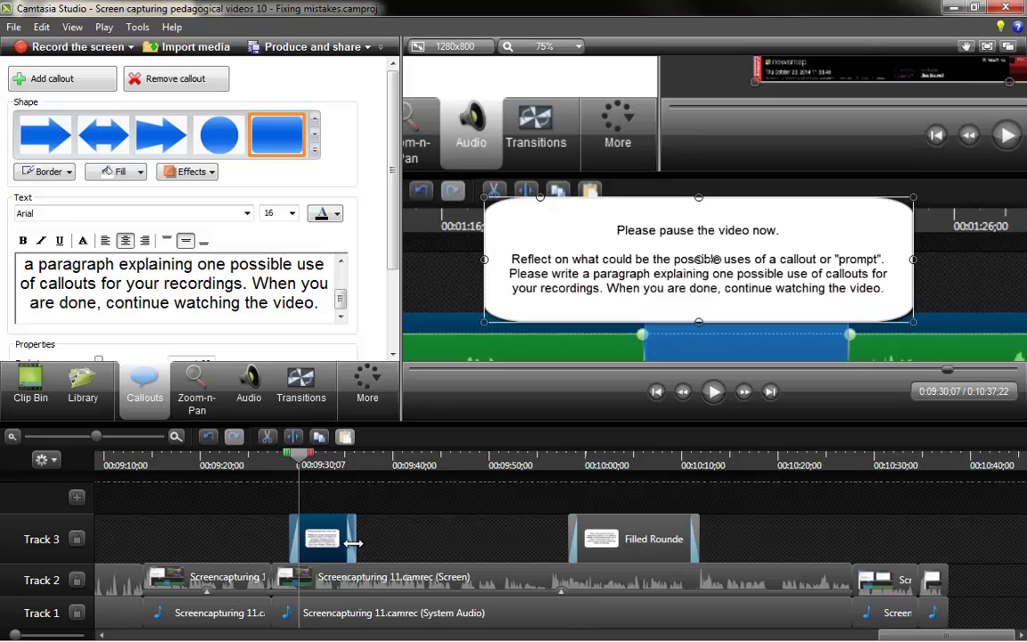
{"action": "left_click_drag", "start_coordinate": [355, 543], "coordinate": [514, 553]}
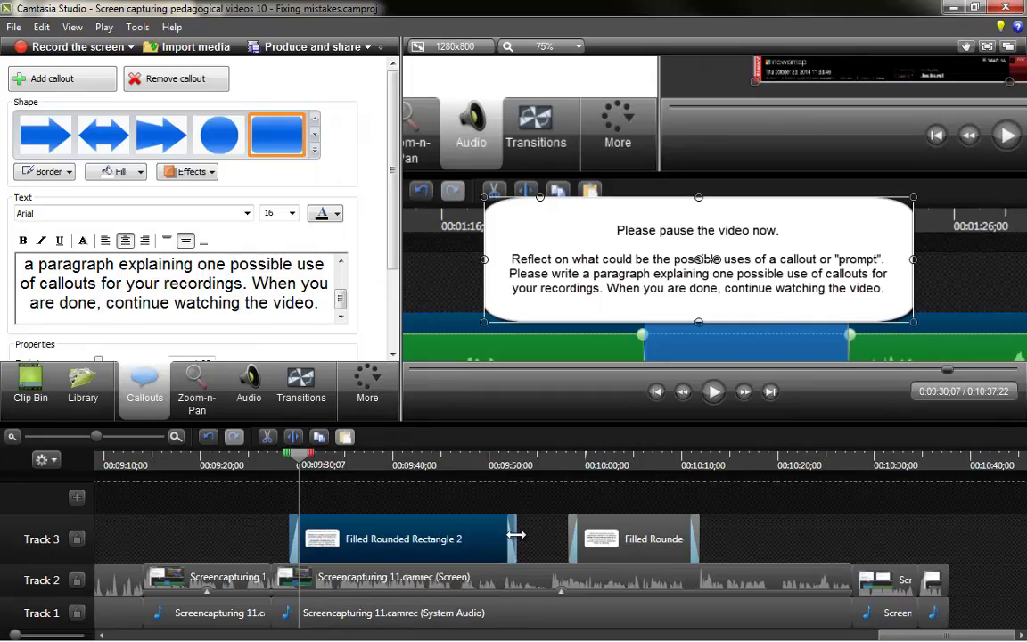
{"action": "left_click_drag", "start_coordinate": [516, 536], "coordinate": [356, 531]}
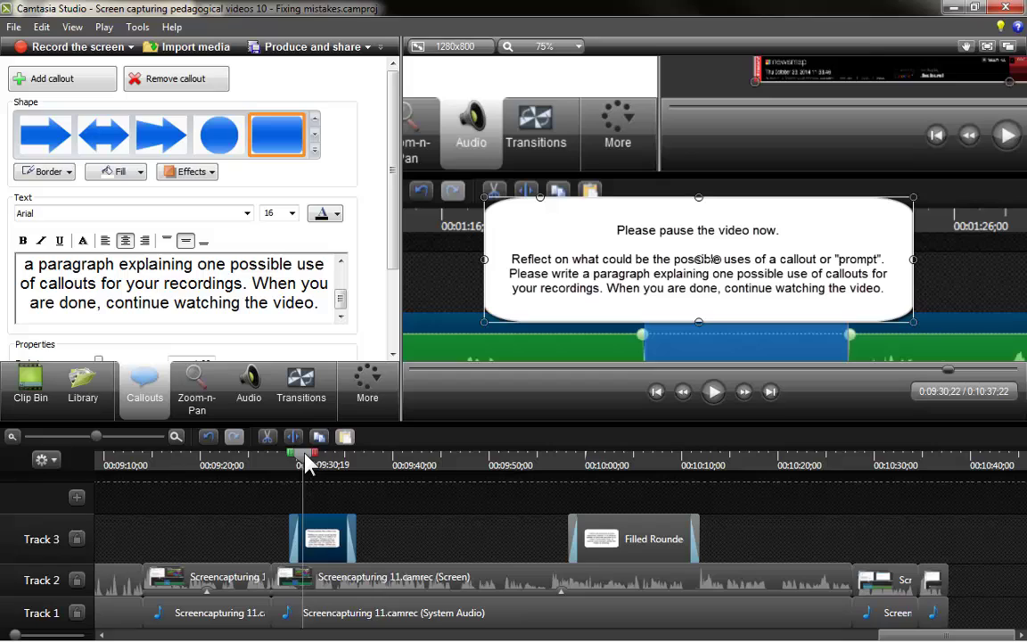
{"action": "left_click_drag", "start_coordinate": [307, 464], "coordinate": [319, 464]}
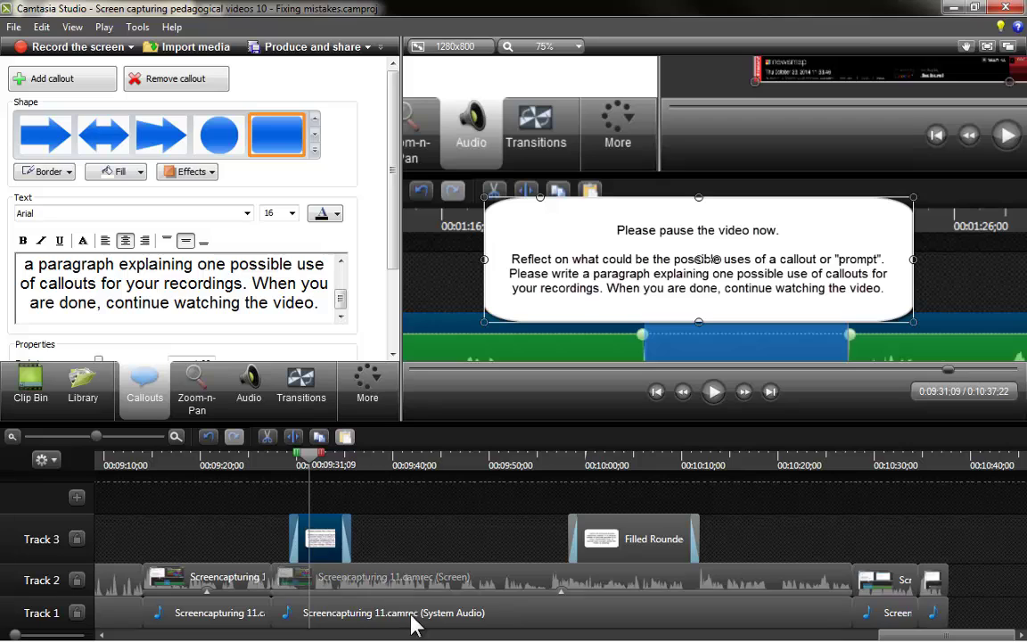
- Delete the pause-and-reflect callout clip from Track 3, leaving only the 'Filled Rounde' callout
{"action": "left_click", "coordinate": [415, 533]}
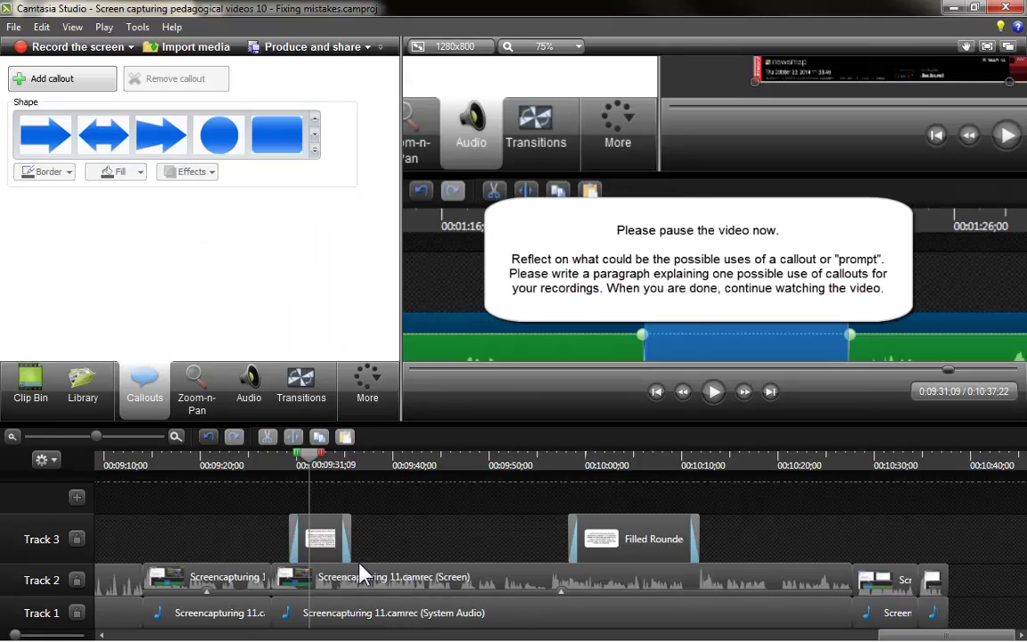
{"action": "left_click", "coordinate": [321, 545]}
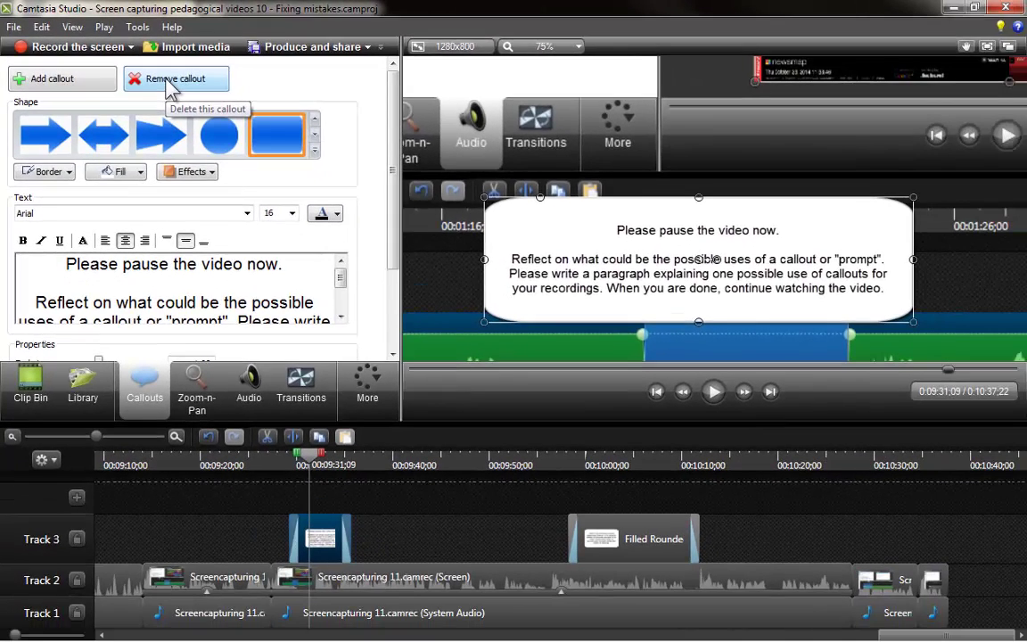
{"action": "left_click", "coordinate": [172, 82]}
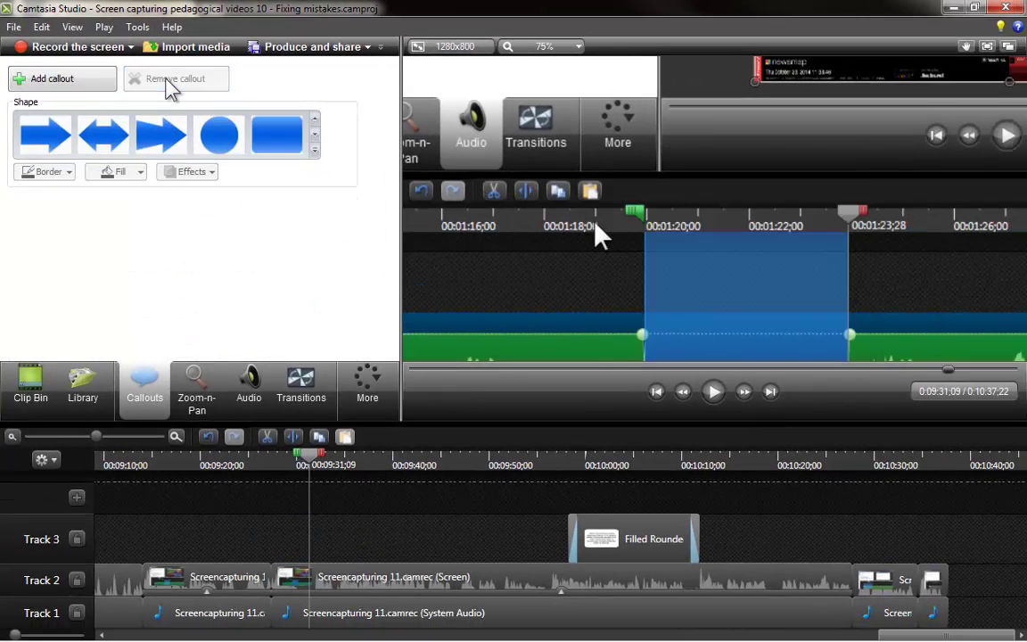